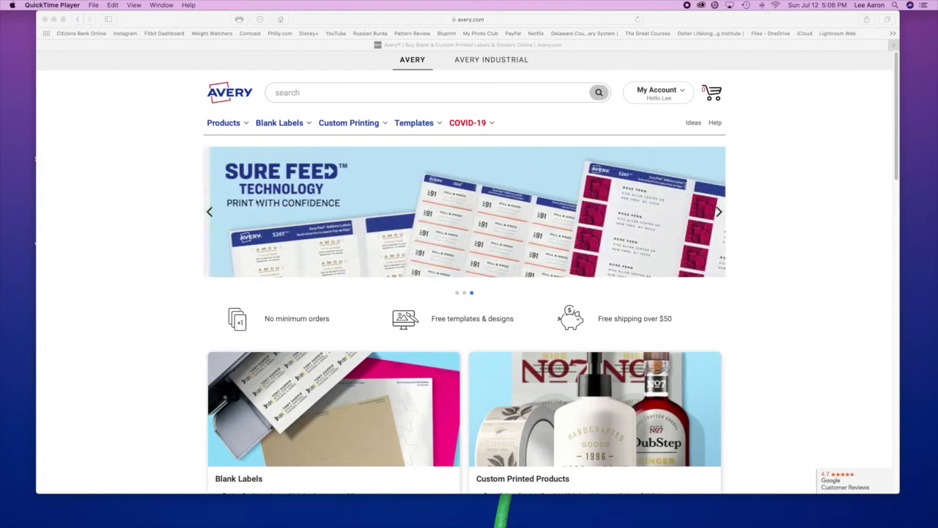
- Start a new Avery Design & Print project, find template 8293 and open its design gallery
click(413, 123)
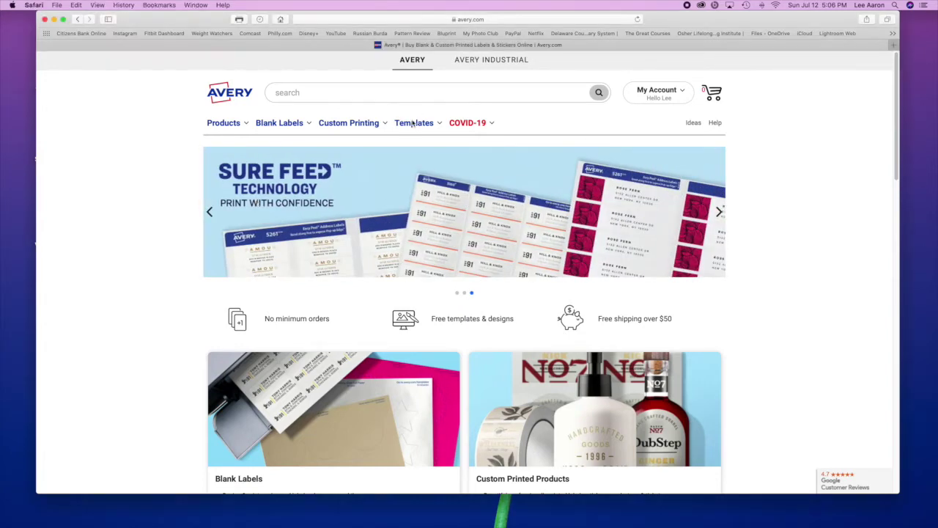
click(413, 123)
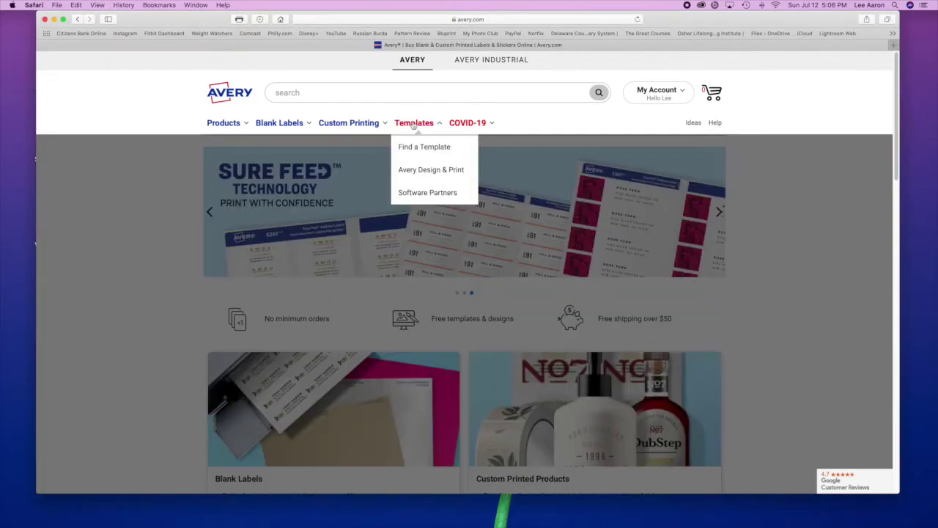
click(420, 170)
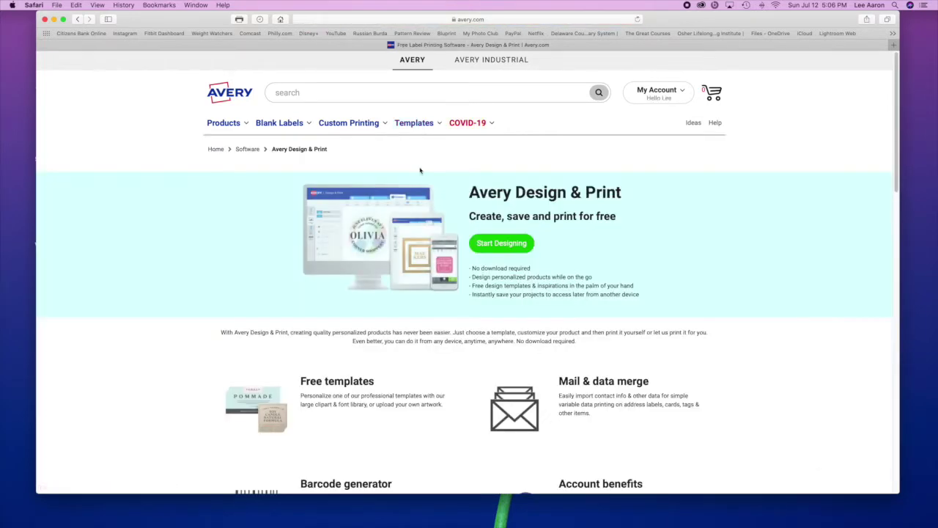
click(493, 242)
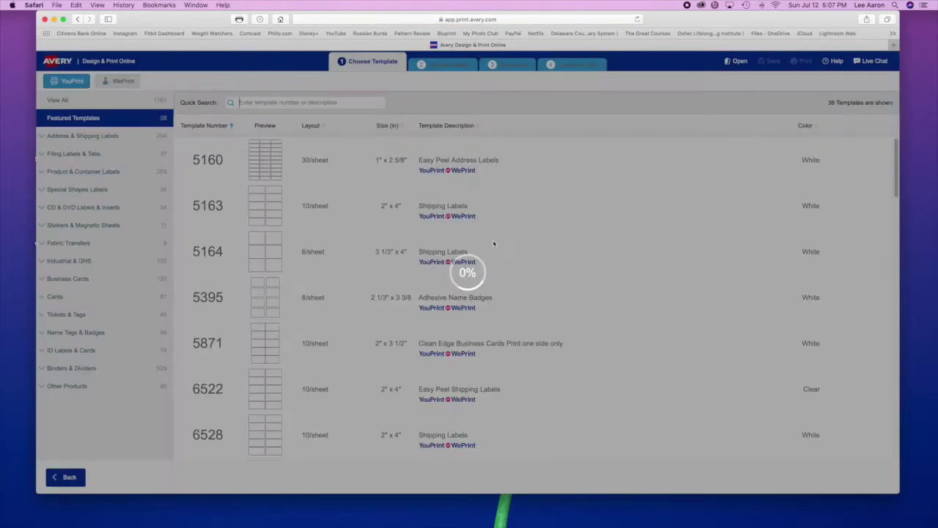
text(8293)
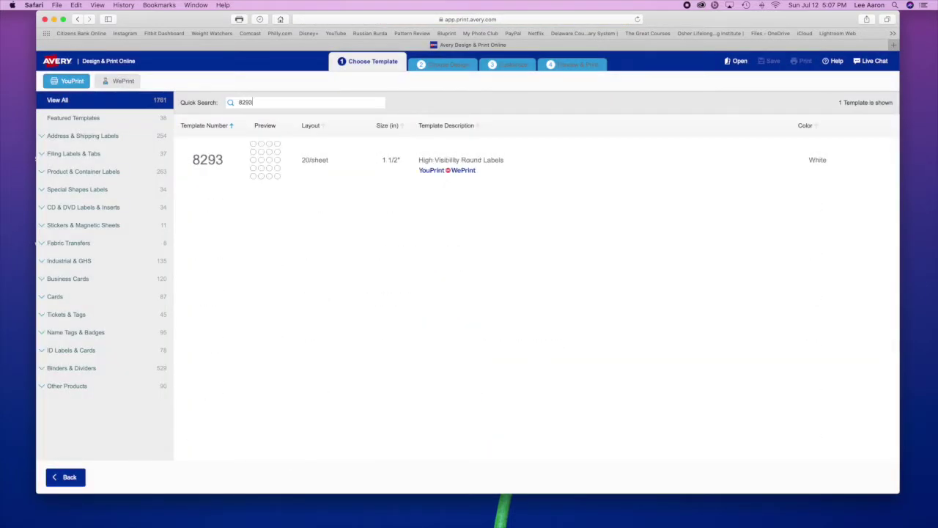
click(236, 157)
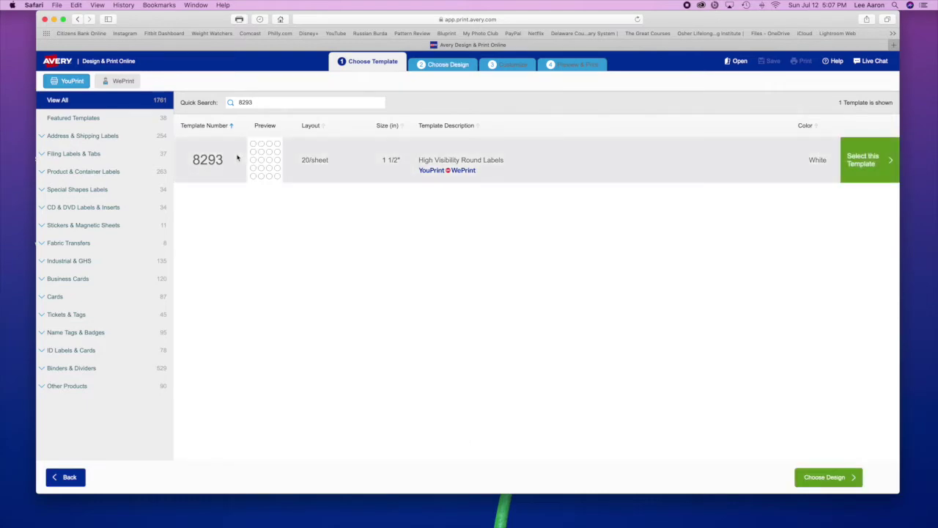
click(865, 162)
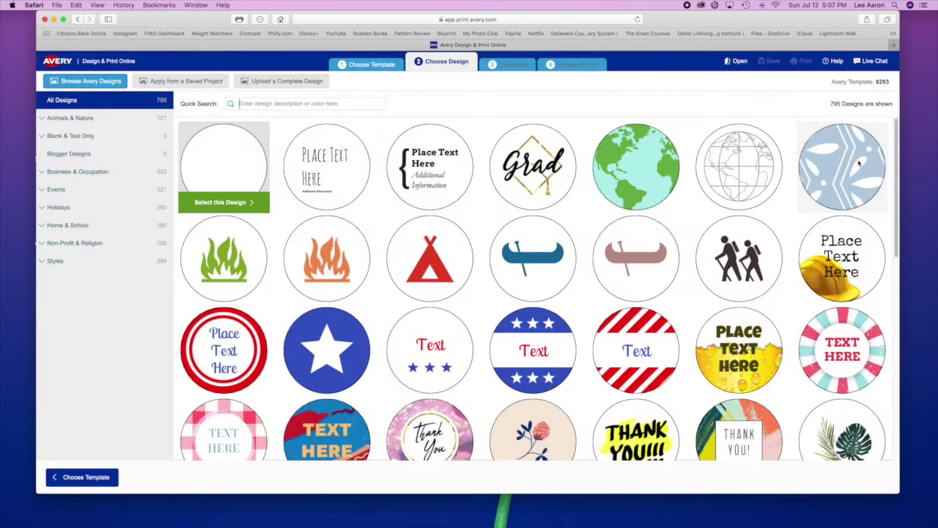
- Choose the first watercolor Name/Brand – Fragrance/Flavor round design and load it for customizing
scroll(473, 219, down, 5)
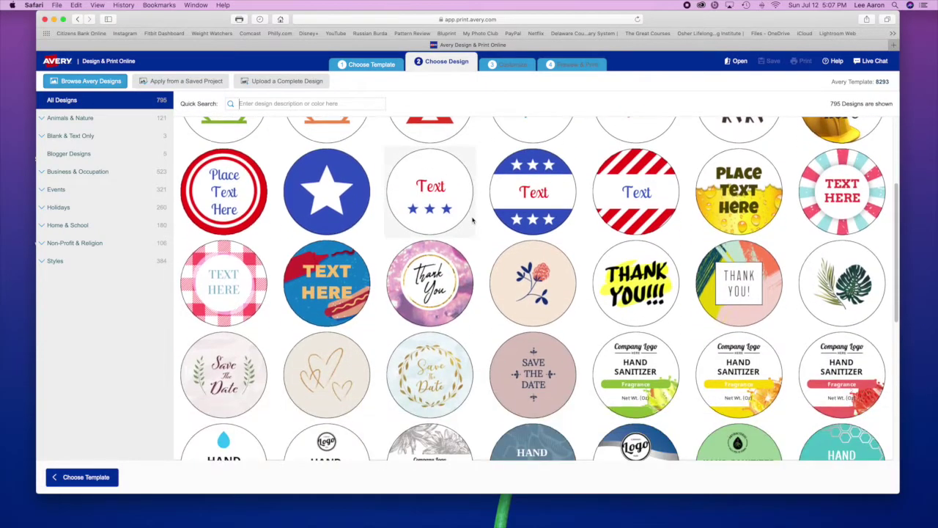
scroll(473, 220, down, 8)
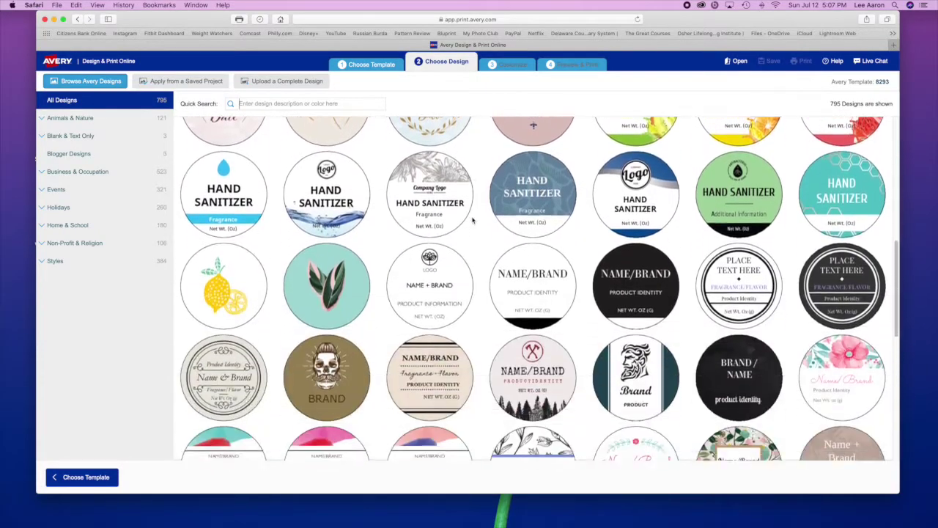
scroll(473, 220, down, 8)
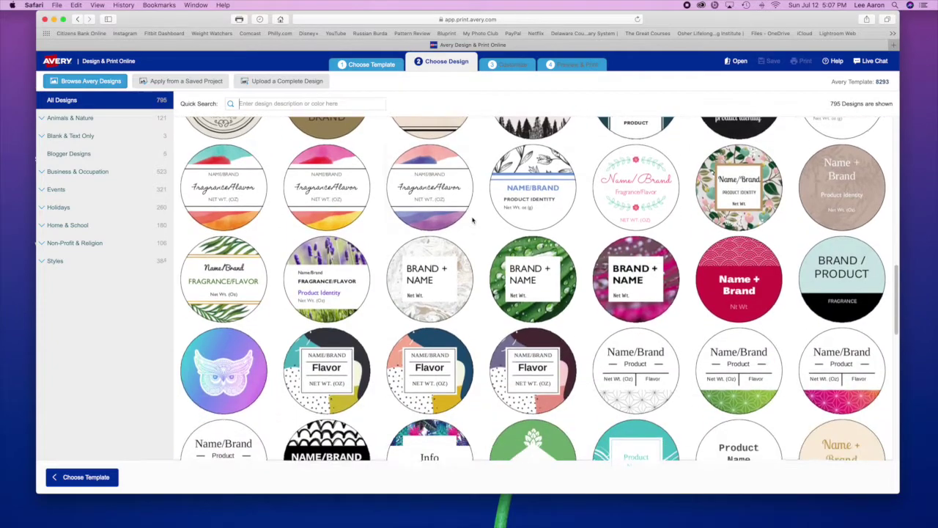
scroll(473, 220, down, 8)
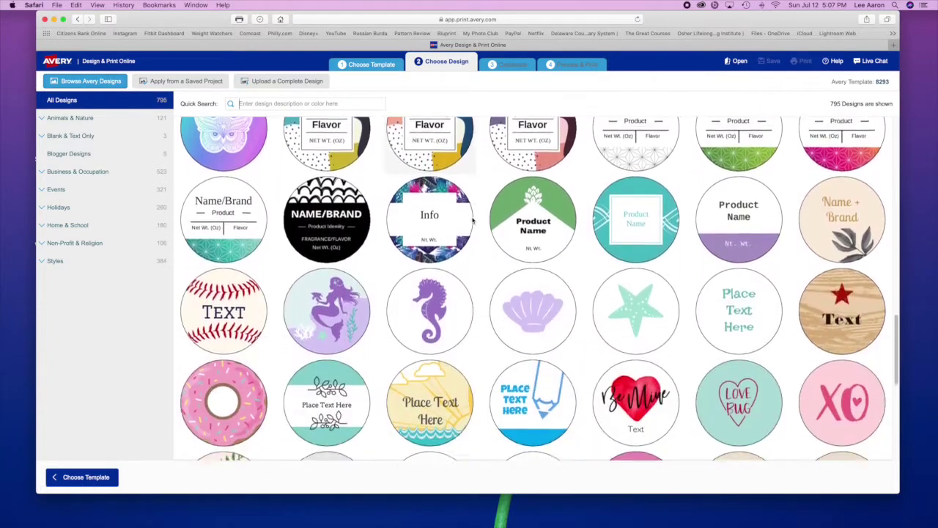
scroll(472, 220, down, 4)
scroll(472, 220, up, 10)
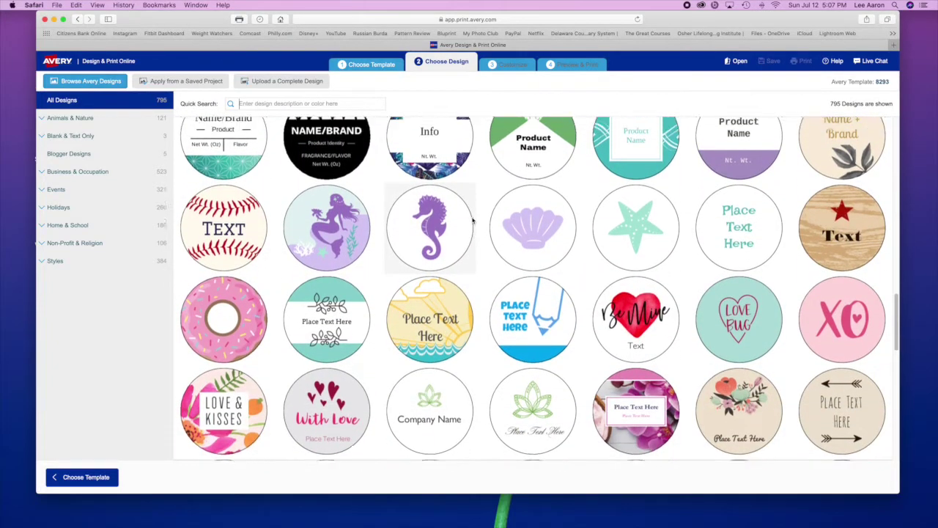
scroll(473, 220, up, 2)
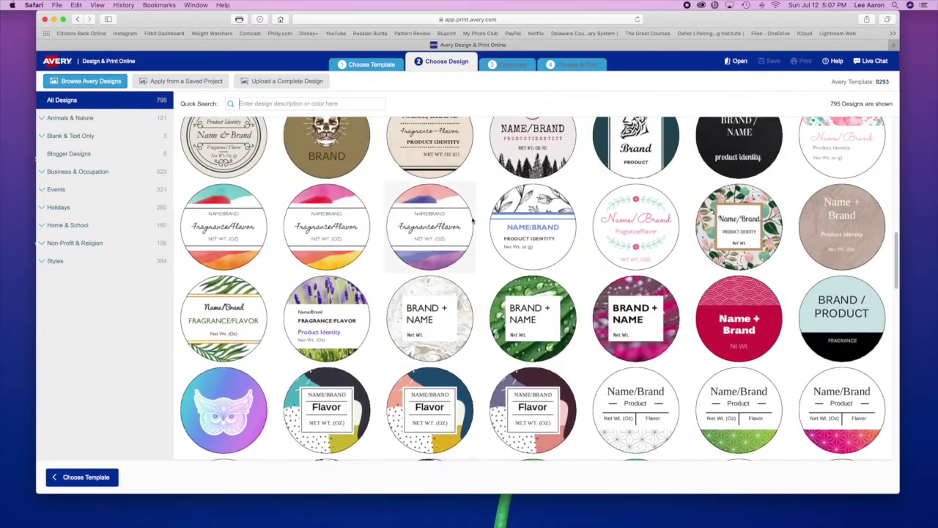
click(233, 192)
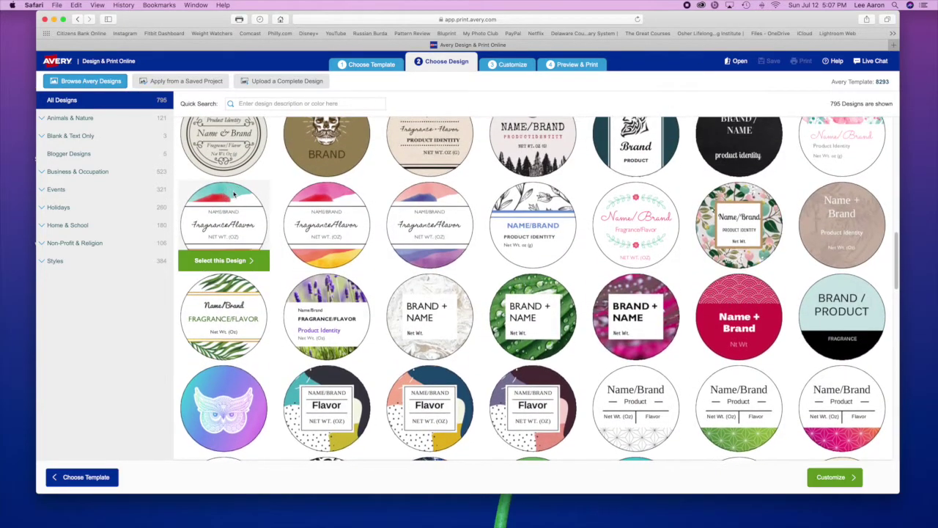
click(229, 261)
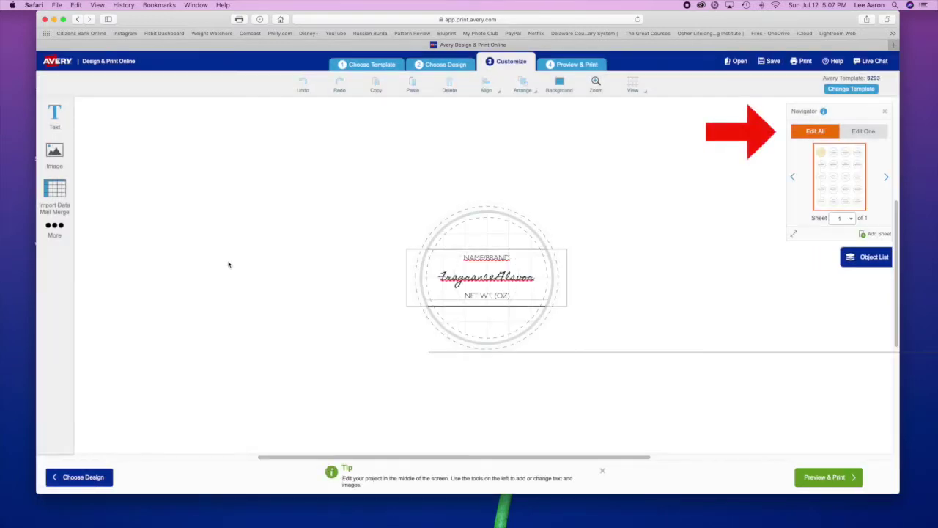
- Delete the NAME/BRAND and NET WT (OZ) text boxes from the label
click(489, 259)
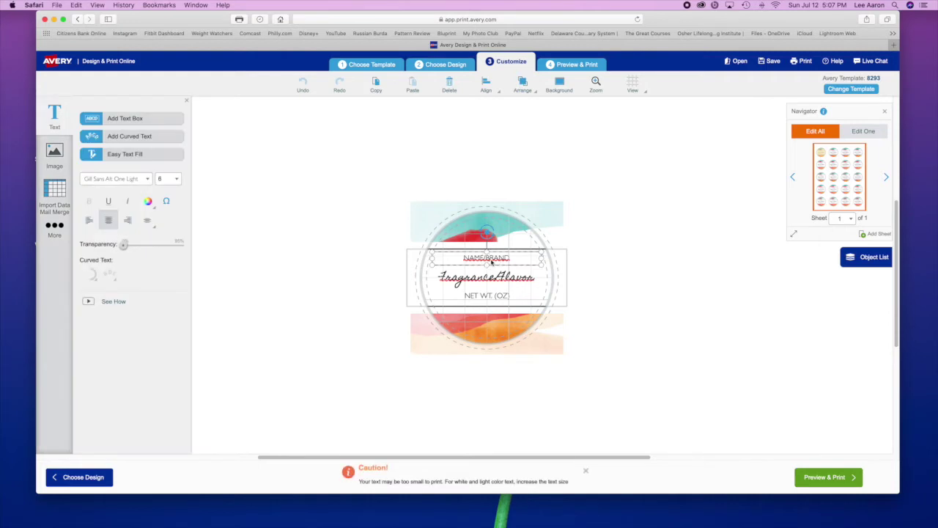
click(490, 260)
key(Delete)
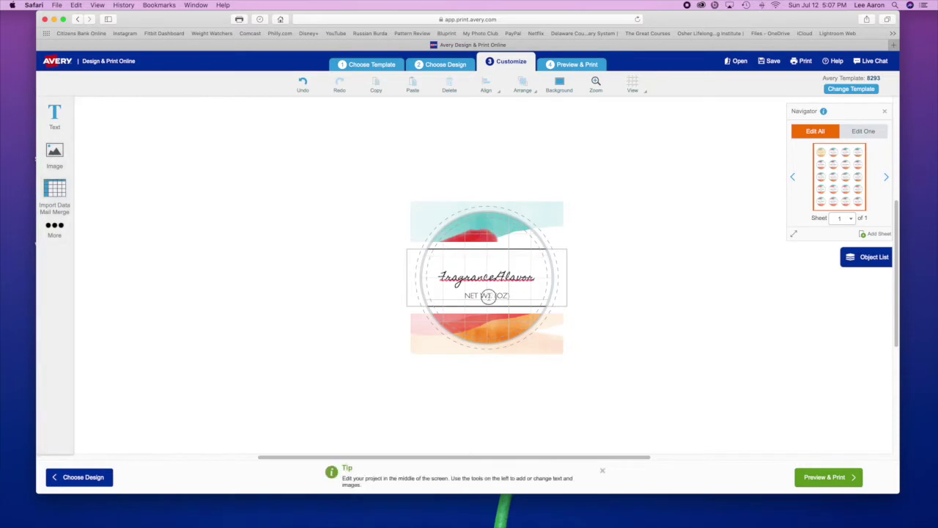
click(488, 295)
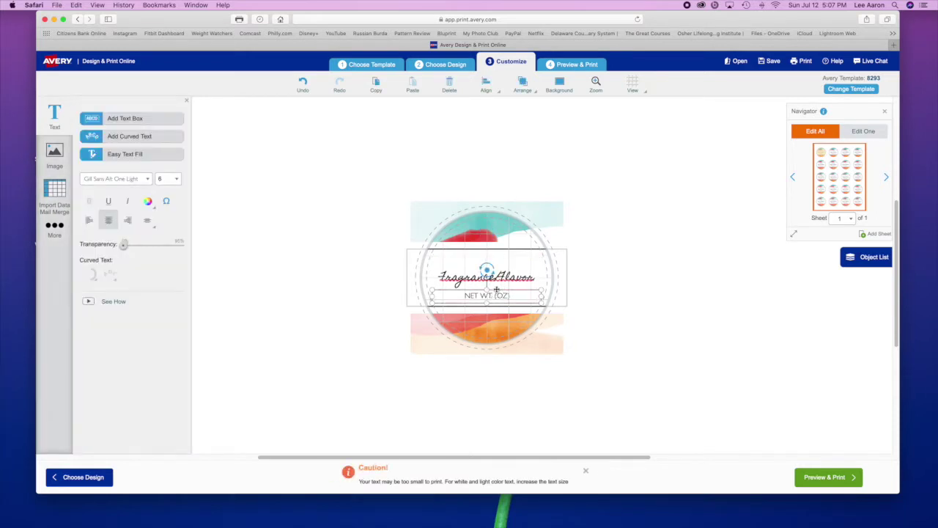
key(Delete)
- Replace the Fragrance/Flavor text with 'Universal' and select it for restyling
click(484, 278)
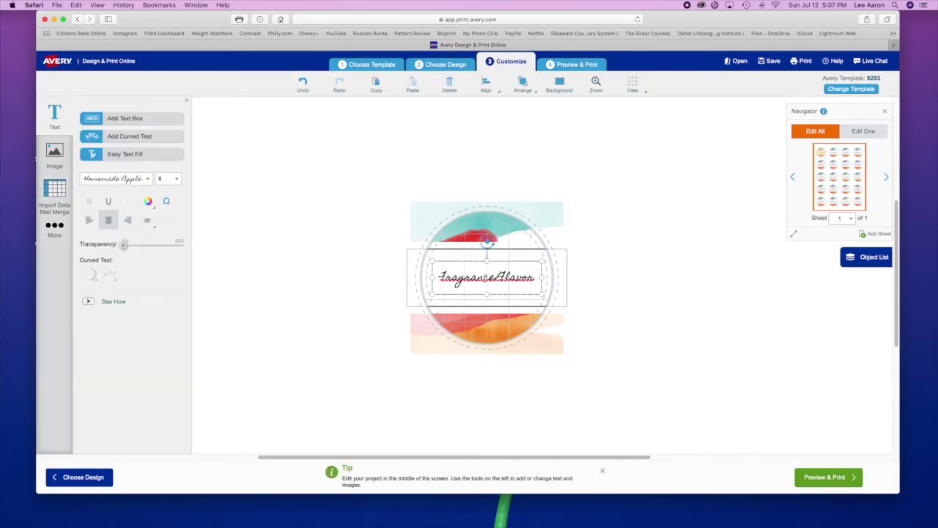
click(484, 278)
text(U)
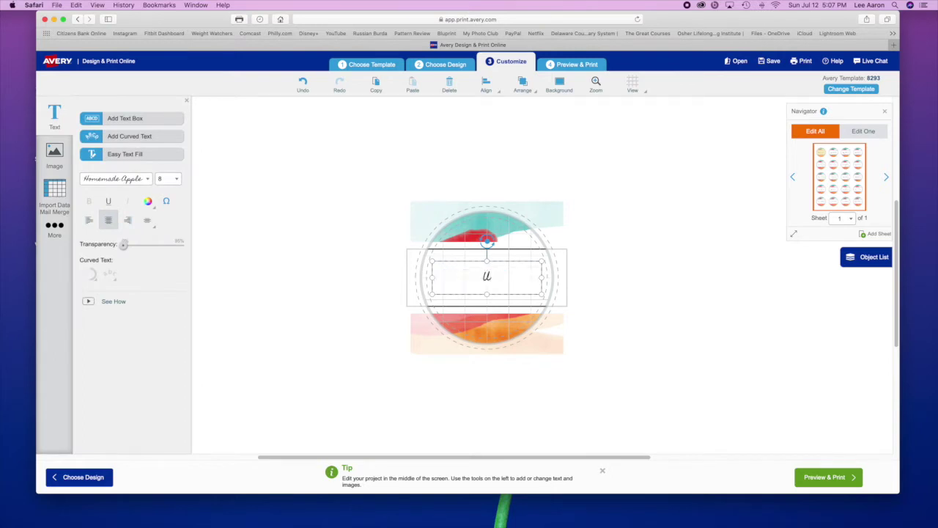
text(niversal)
drag(461, 277, 518, 277)
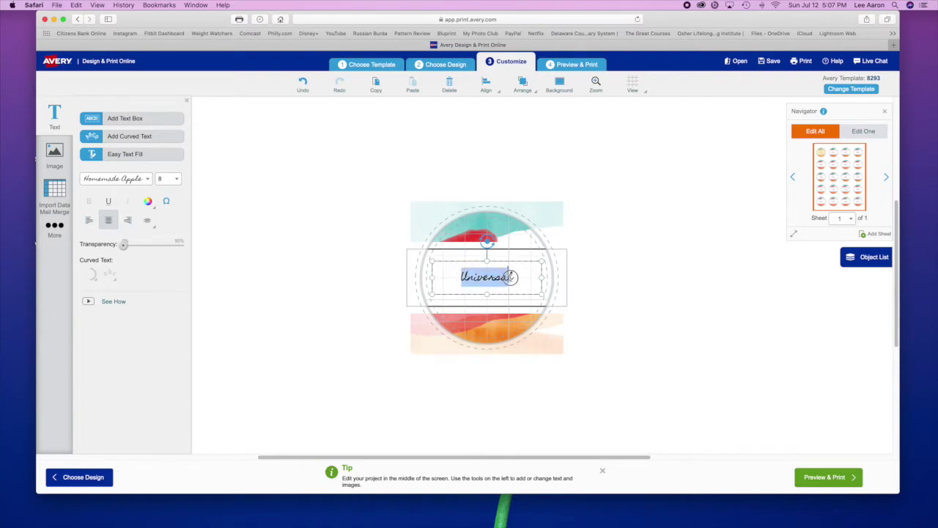
- Change the Universal text's font to Patrick Hand
click(147, 179)
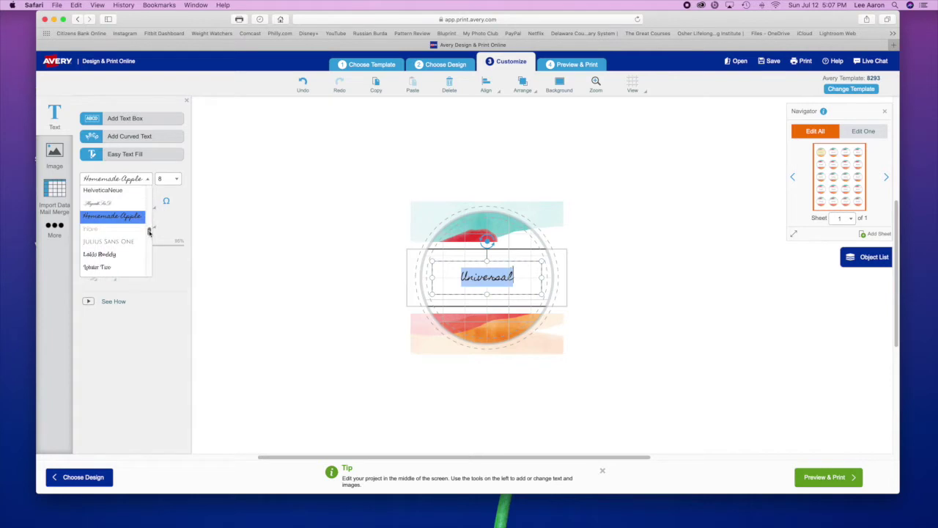
drag(149, 232, 148, 244)
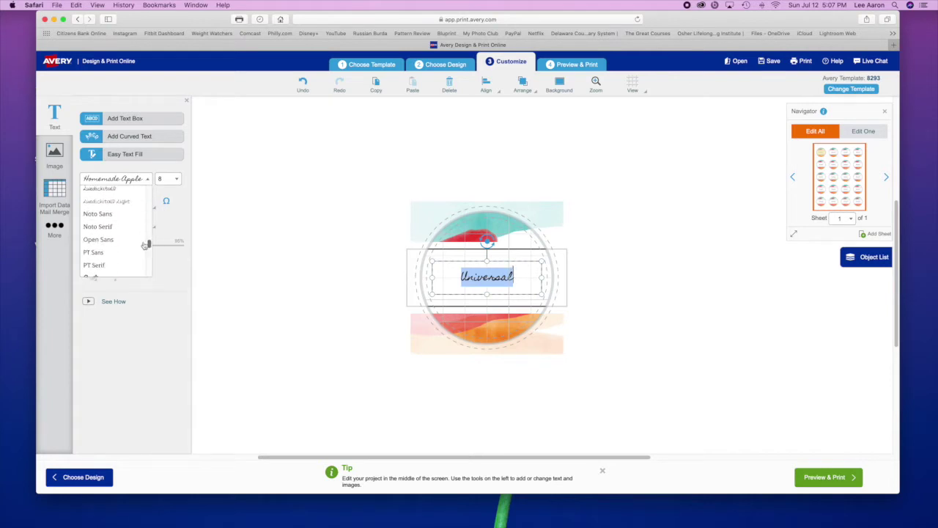
scroll(92, 244, down, 3)
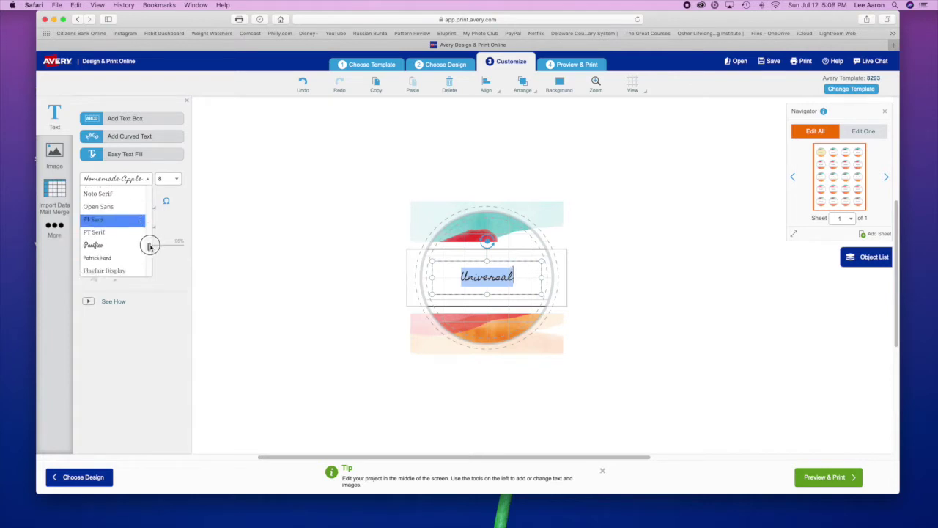
click(102, 226)
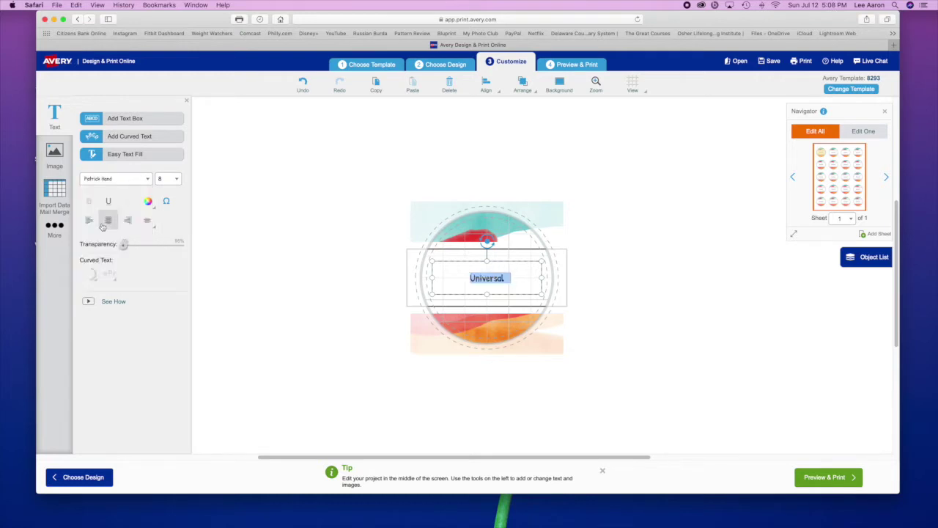
- Set the Universal text size to 16 and deselect it
click(178, 180)
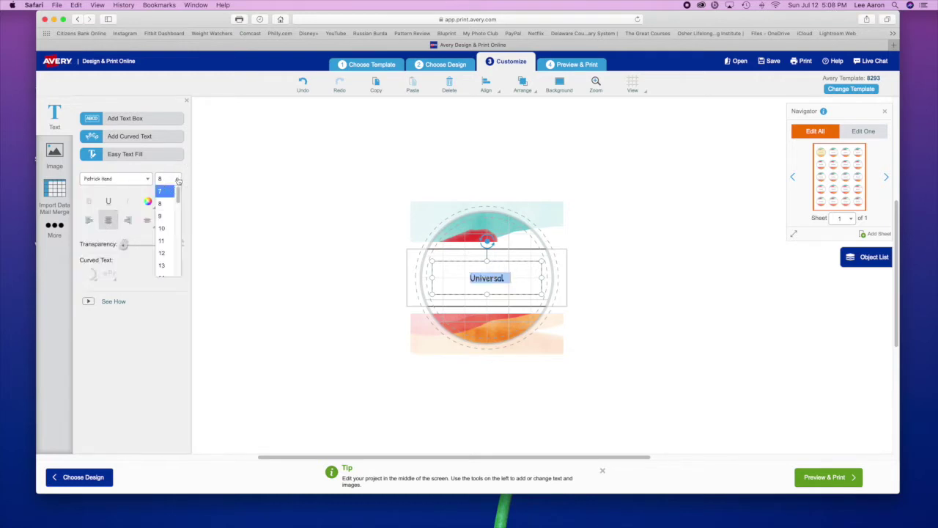
drag(178, 192, 176, 206)
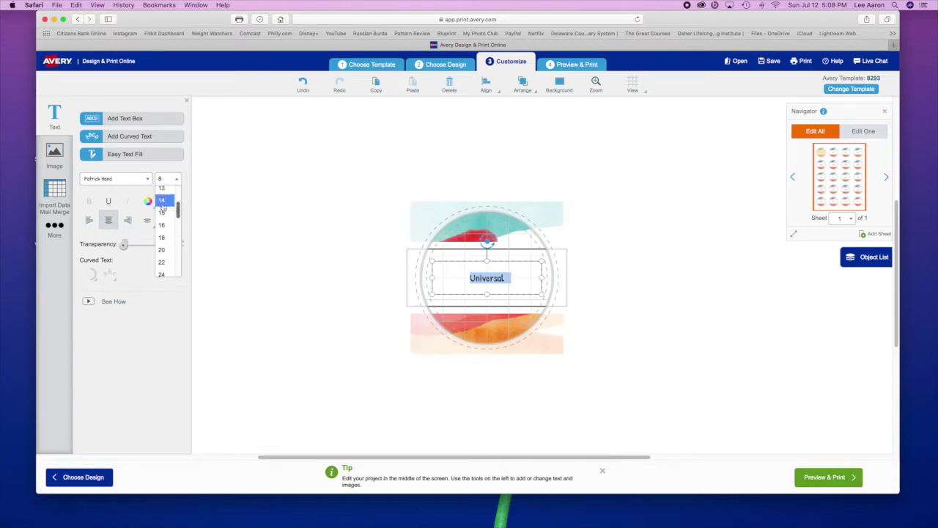
click(163, 201)
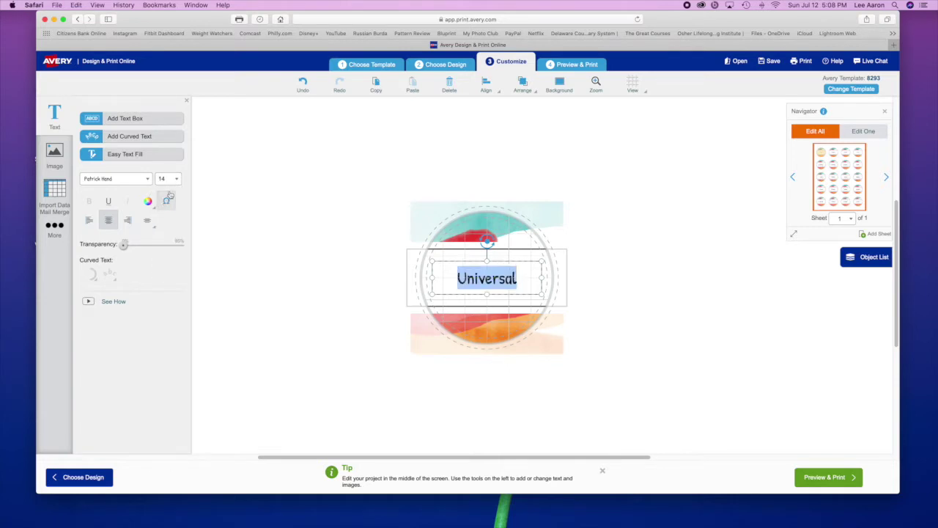
click(177, 180)
click(167, 228)
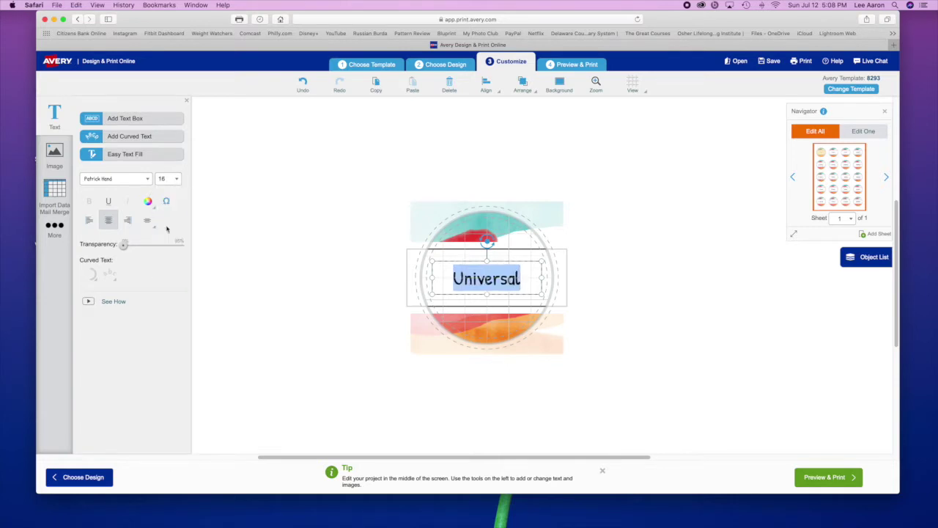
click(280, 208)
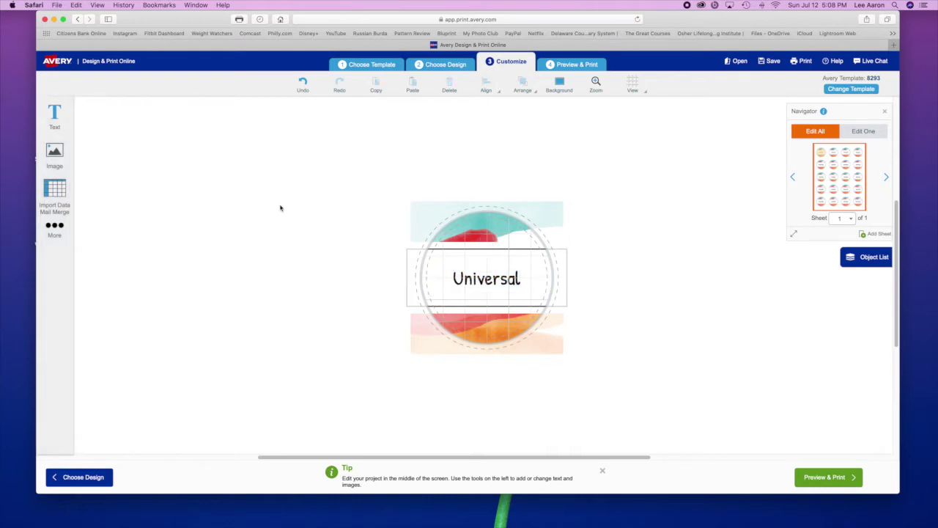
- In Edit One mode, retype labels 2, 3 and 4 as 'Stretch', 'Twin' and 'Used Needles'
click(863, 132)
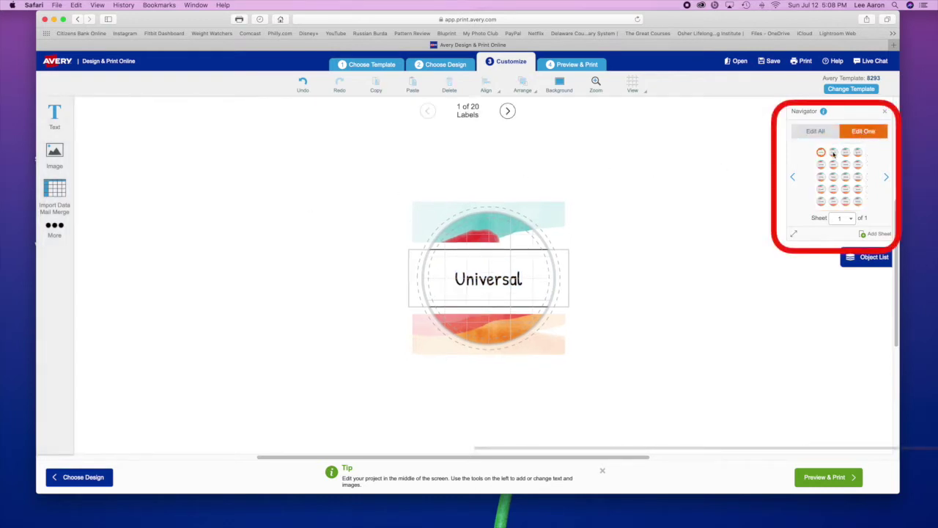
click(833, 153)
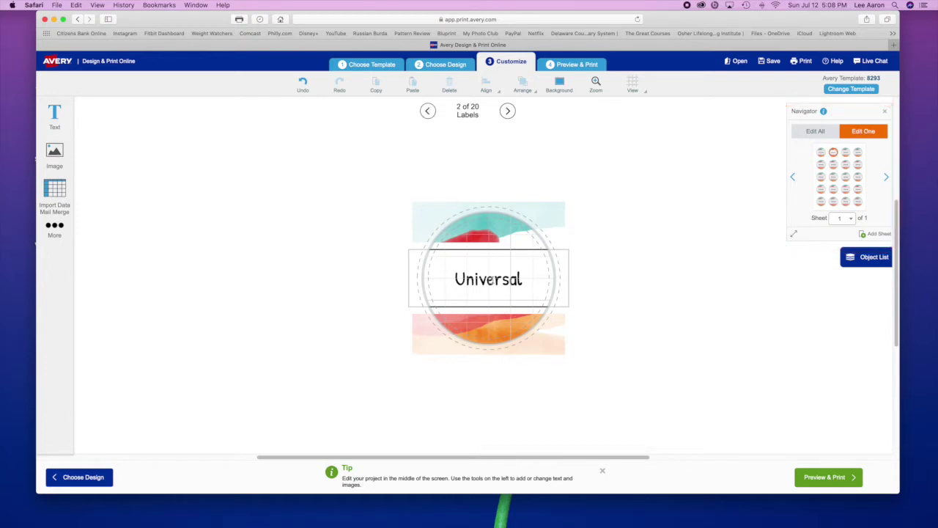
double_click(492, 280)
text(S)
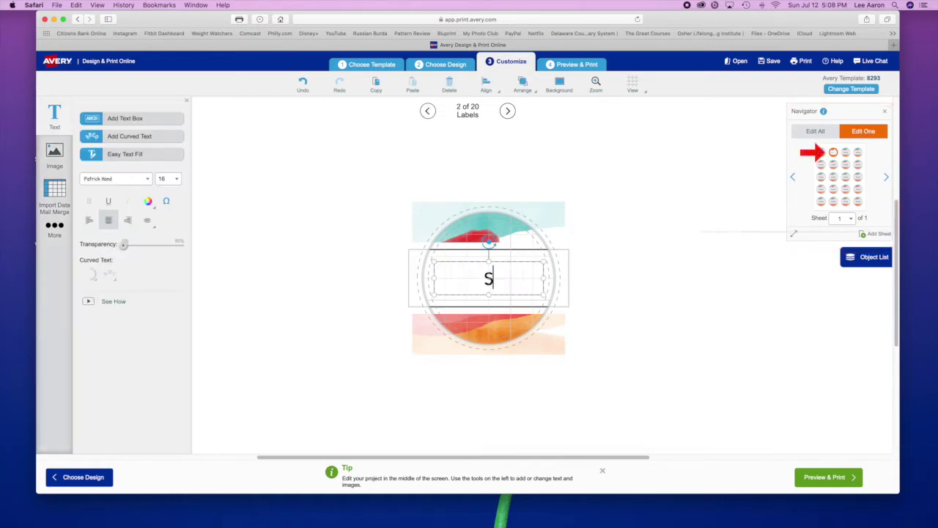
text(tretch)
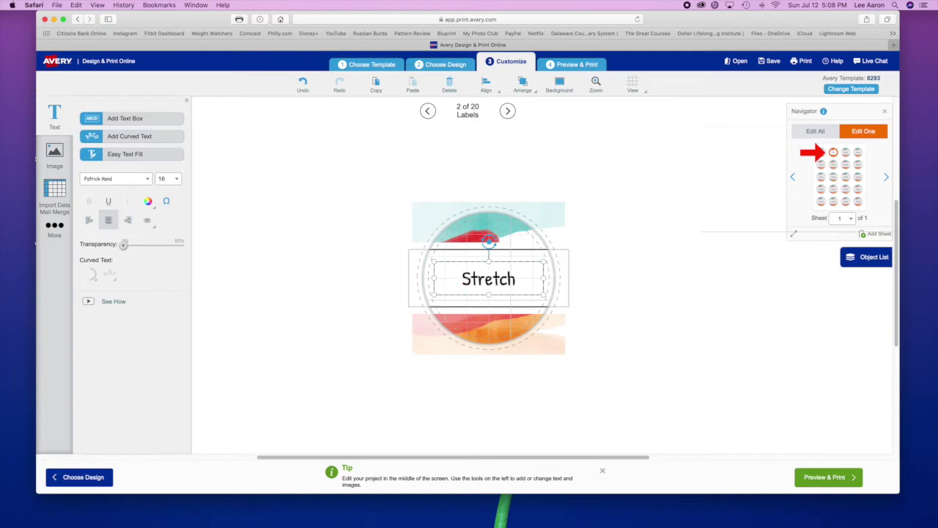
click(846, 153)
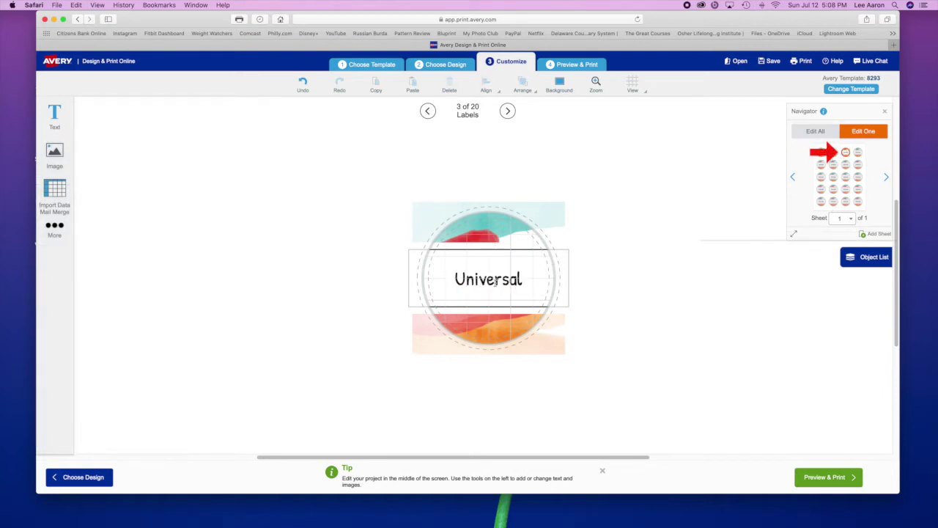
double_click(496, 283)
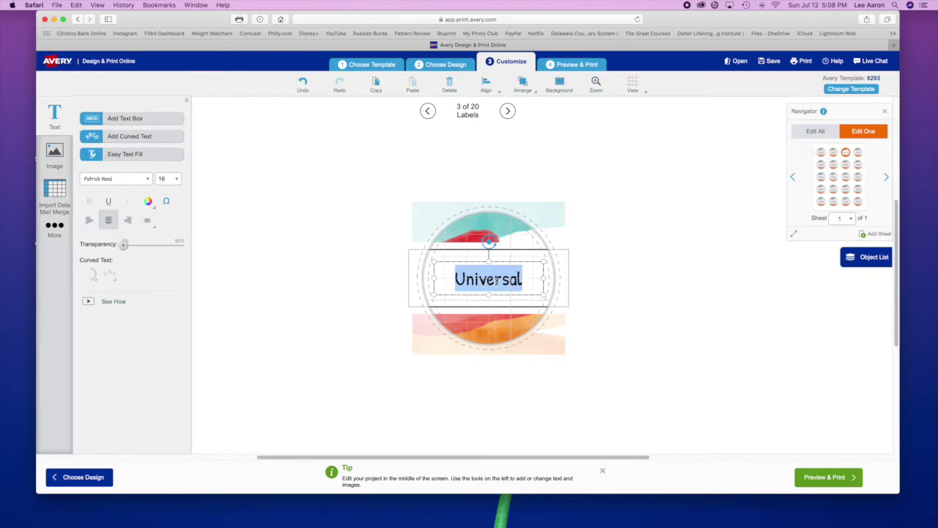
text(Twin)
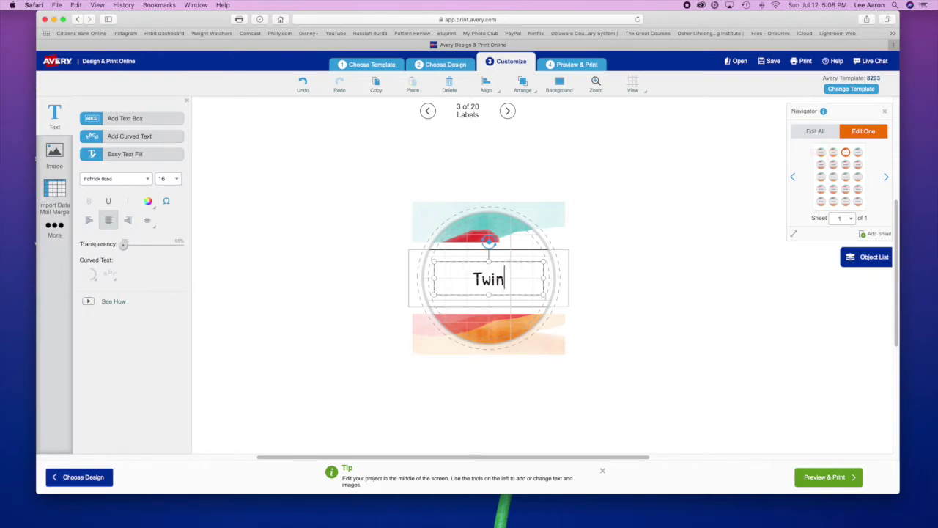
click(858, 152)
double_click(491, 282)
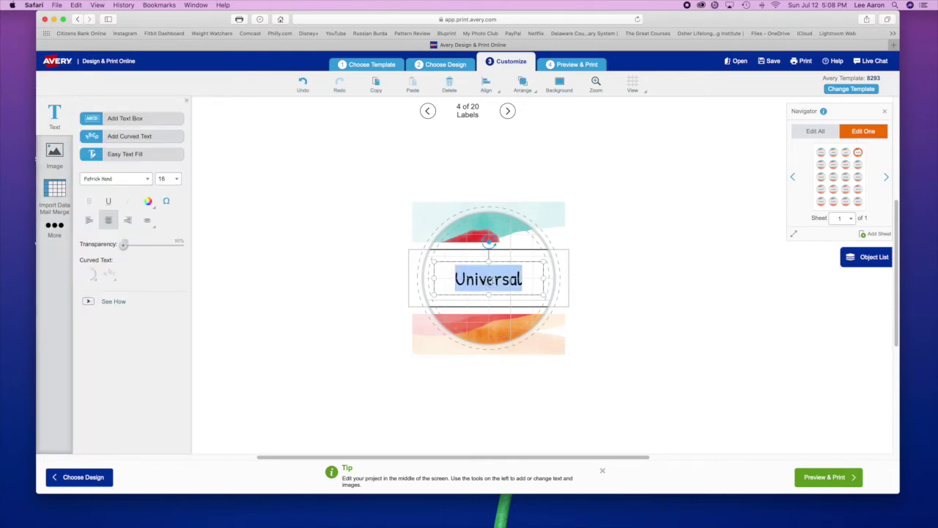
text(Used )
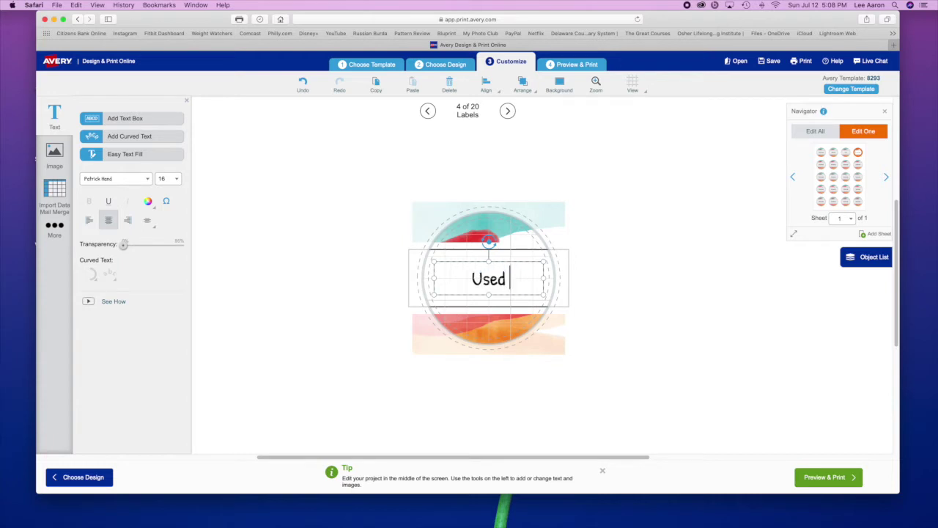
text(Needles)
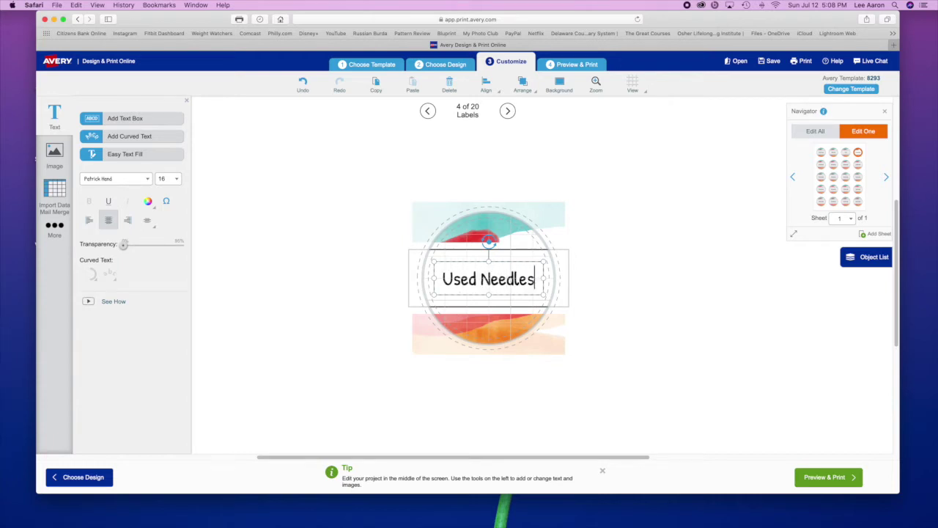
click(697, 193)
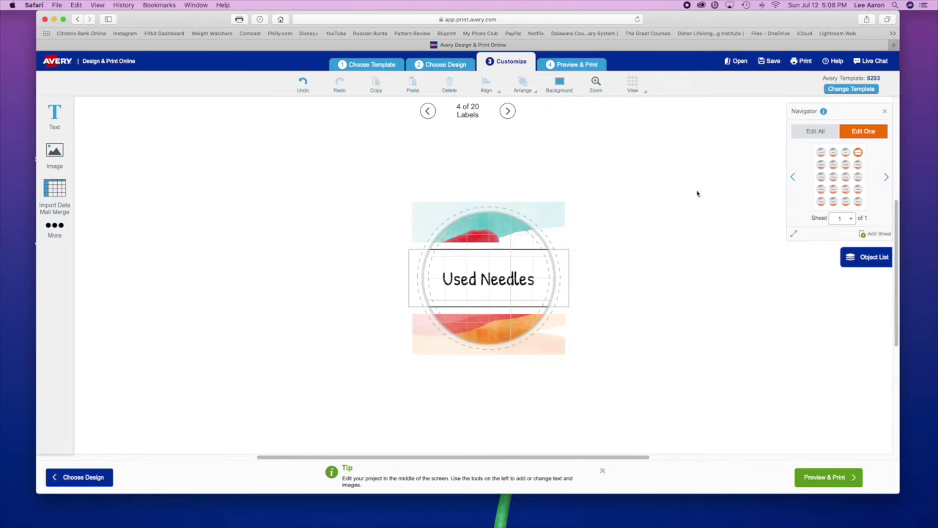
- Preview the sheet and set Print it Yourself to print labels 1 through 4 only
click(824, 477)
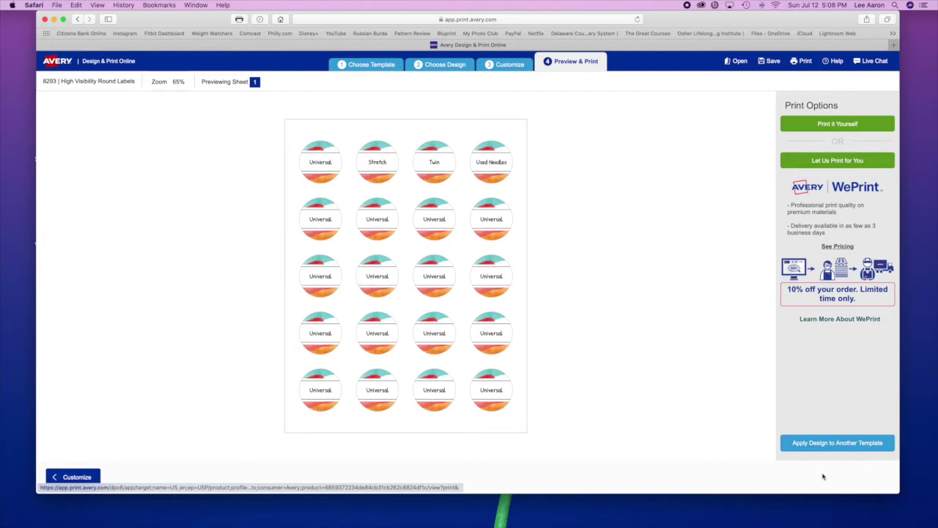
click(838, 123)
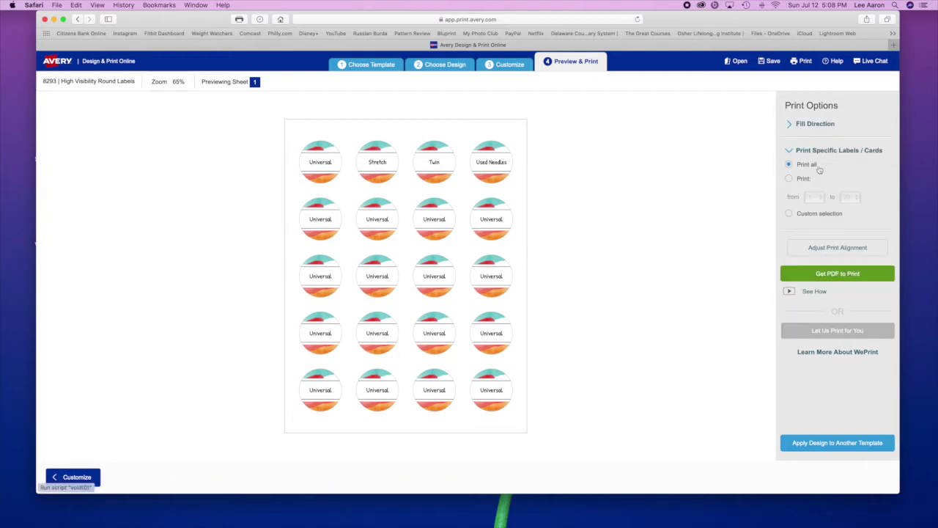
click(789, 178)
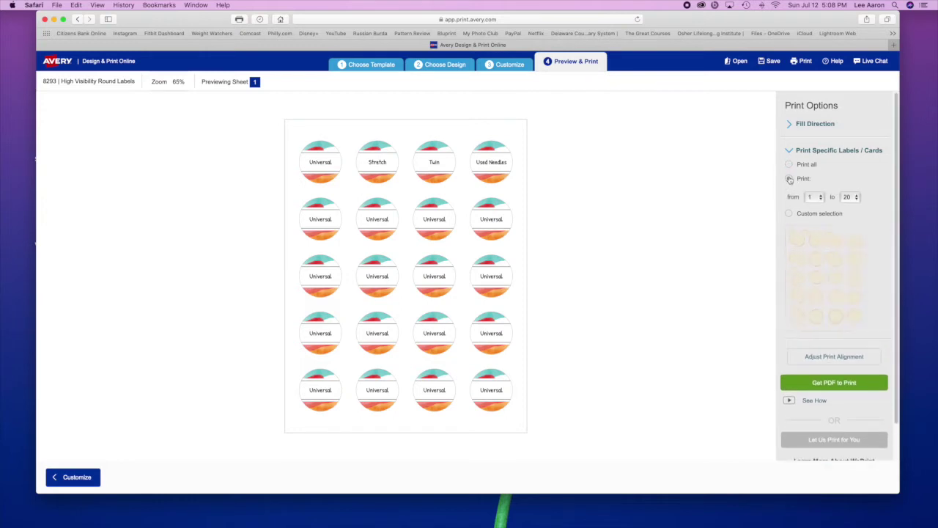
click(859, 198)
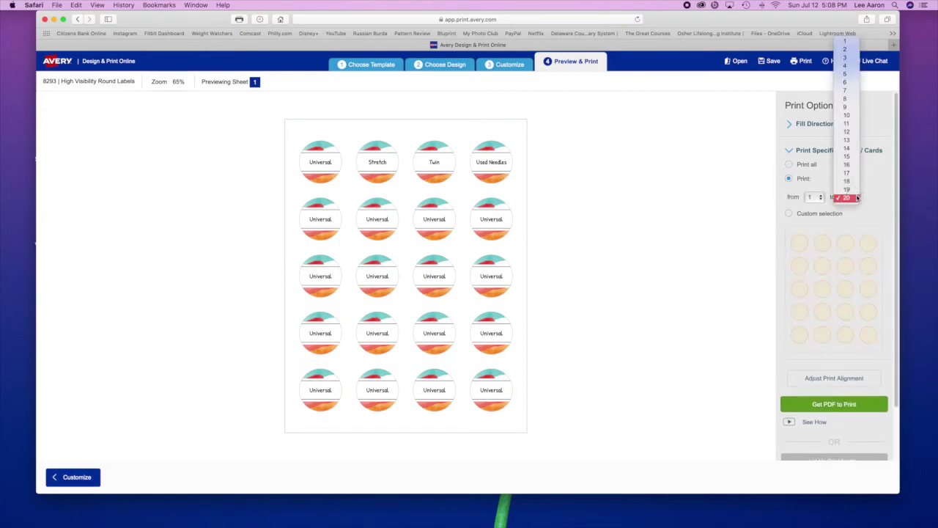
click(846, 69)
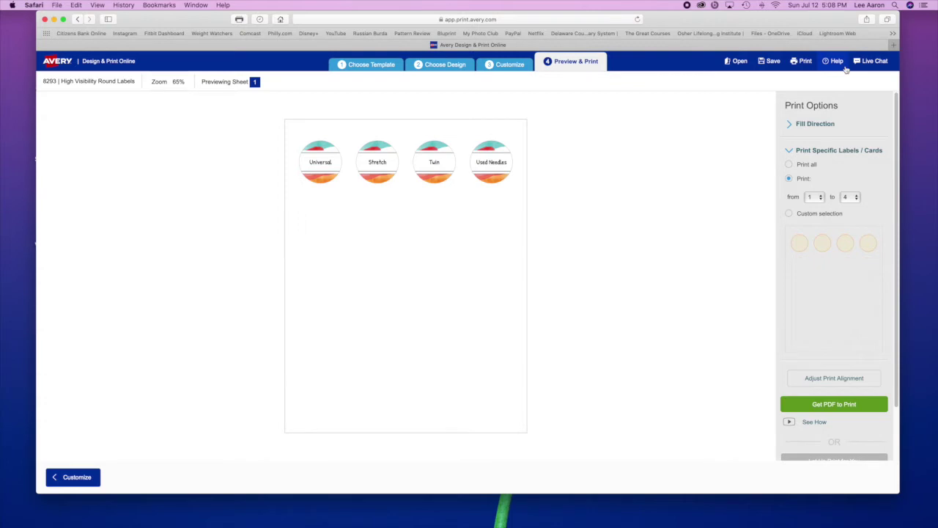
- Generate and download the label PDF without saving, then bring up its print settings
click(839, 405)
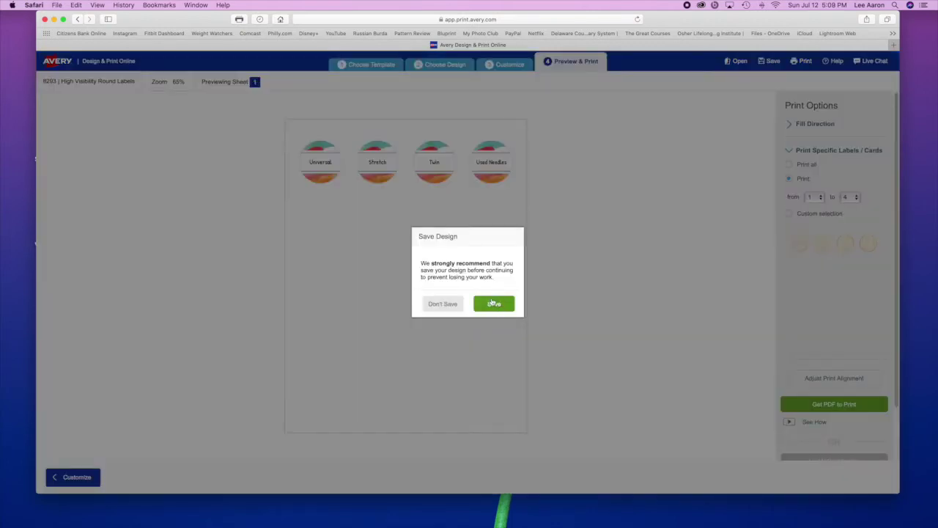
click(446, 303)
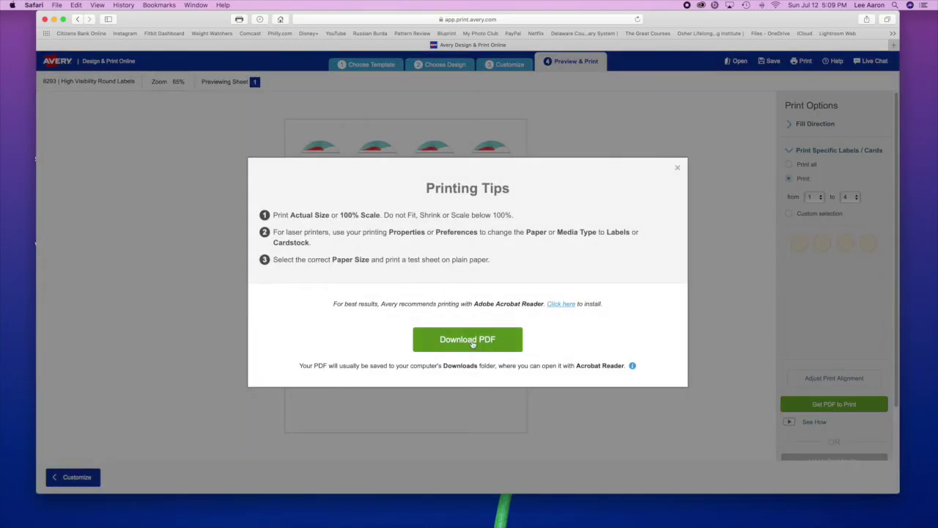
click(473, 342)
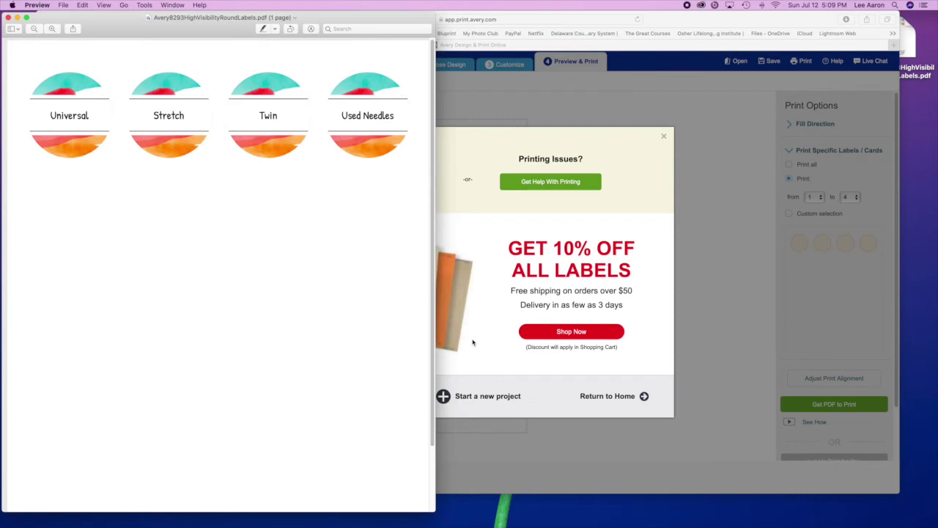
click(64, 5)
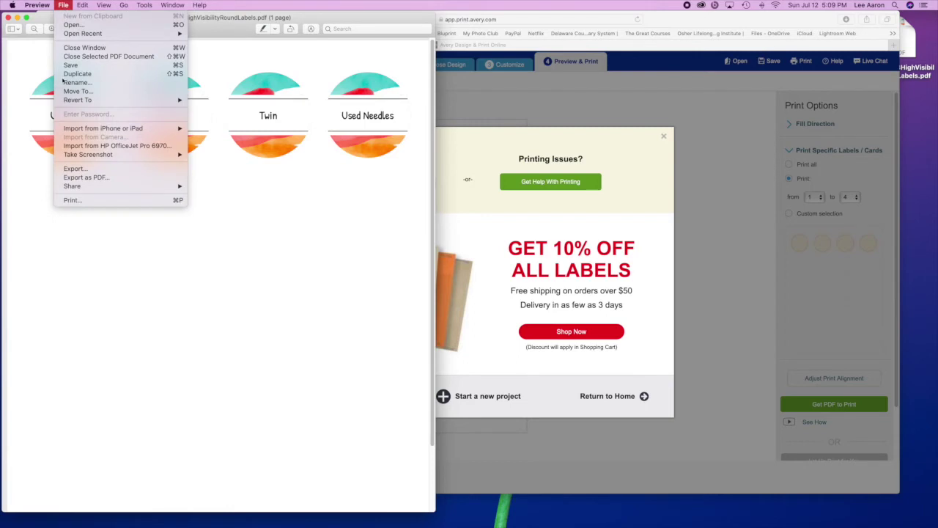
click(72, 200)
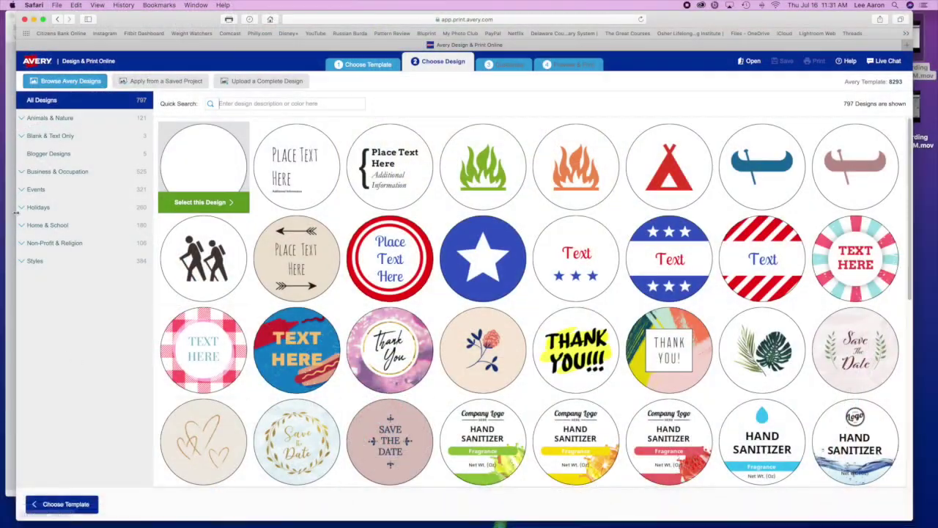
- Filter the gallery to Styles and select the blue-and-coral flower design
click(36, 262)
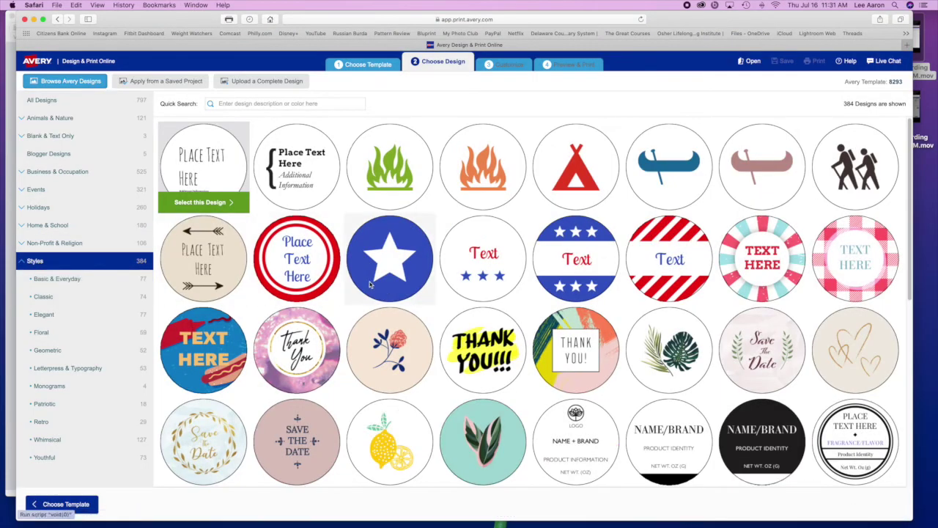
scroll(374, 286, down, 2)
scroll(377, 285, down, 1)
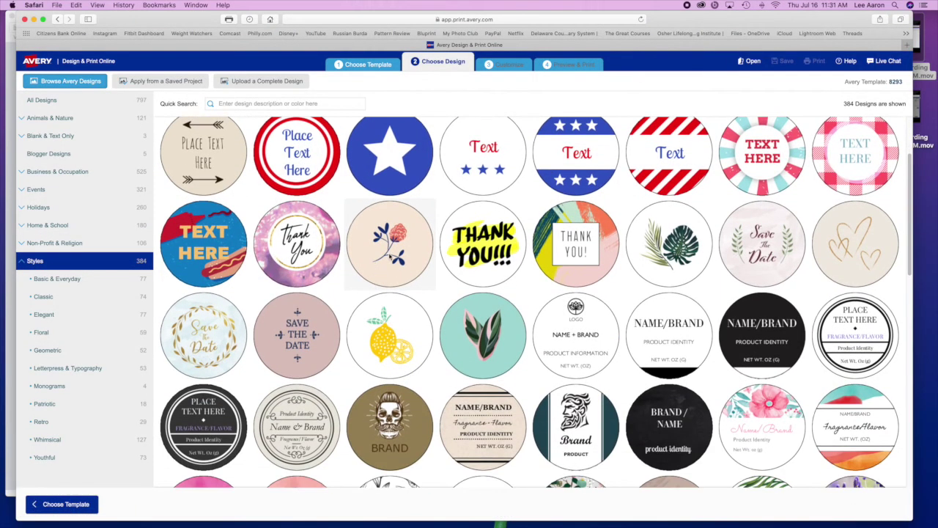
click(389, 239)
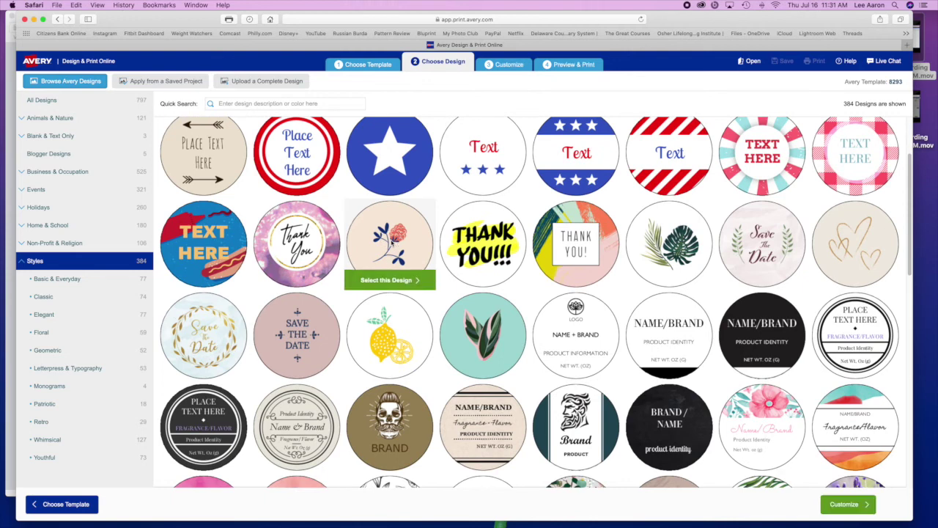
click(390, 279)
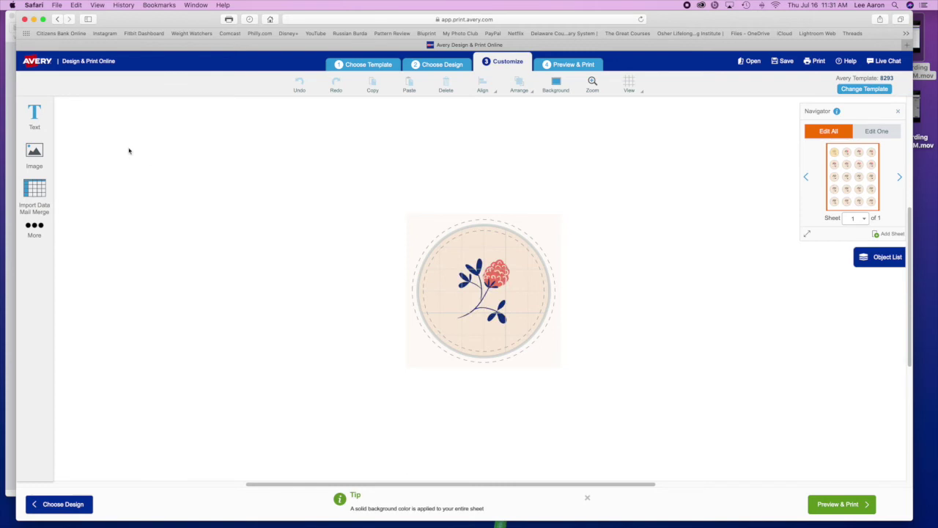
- Add a new text box reading 'Universal' across the flower and select it
click(34, 113)
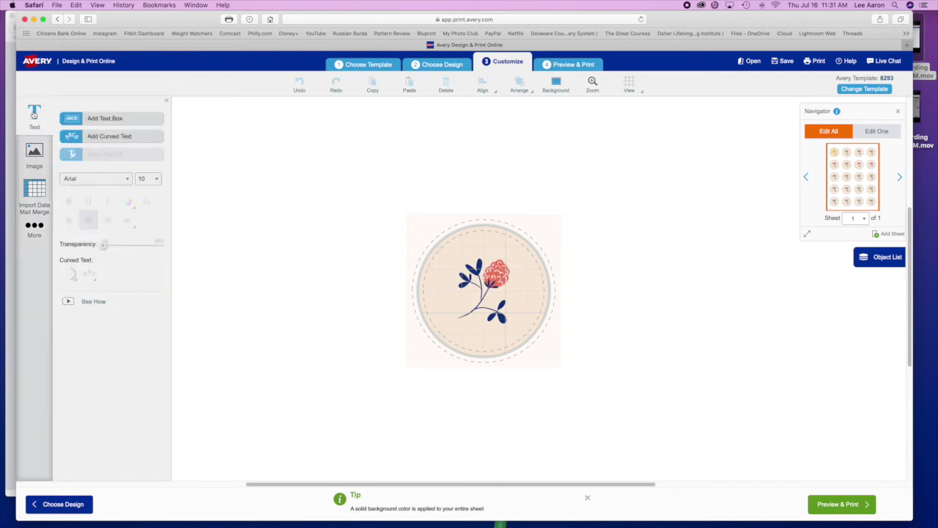
click(102, 119)
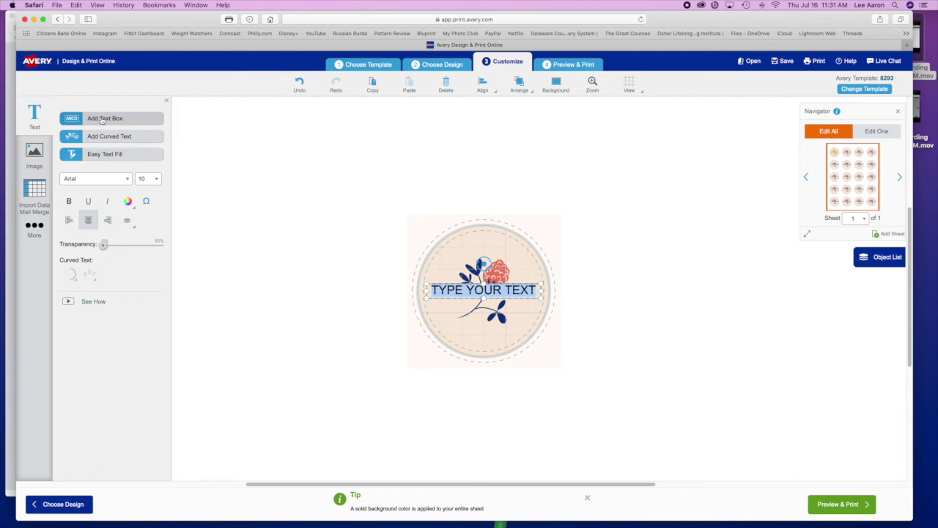
key(BackSpace)
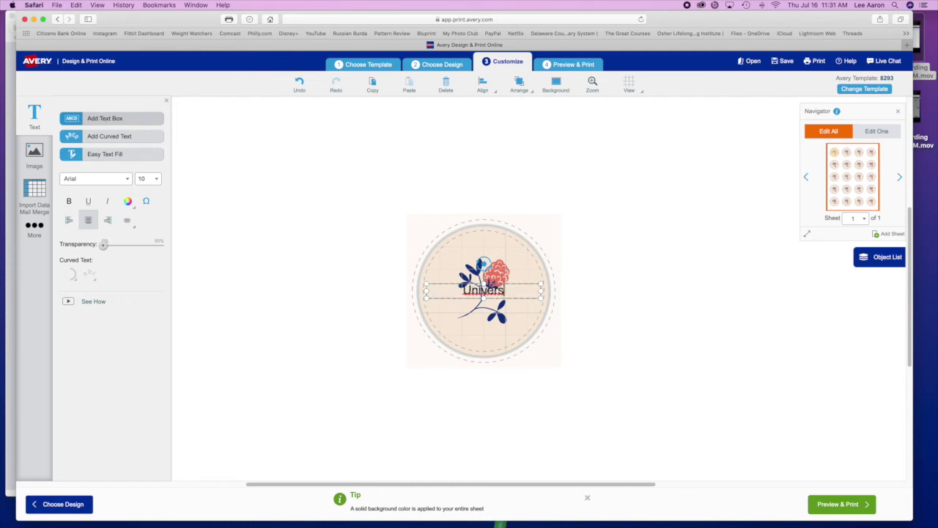
click(270, 97)
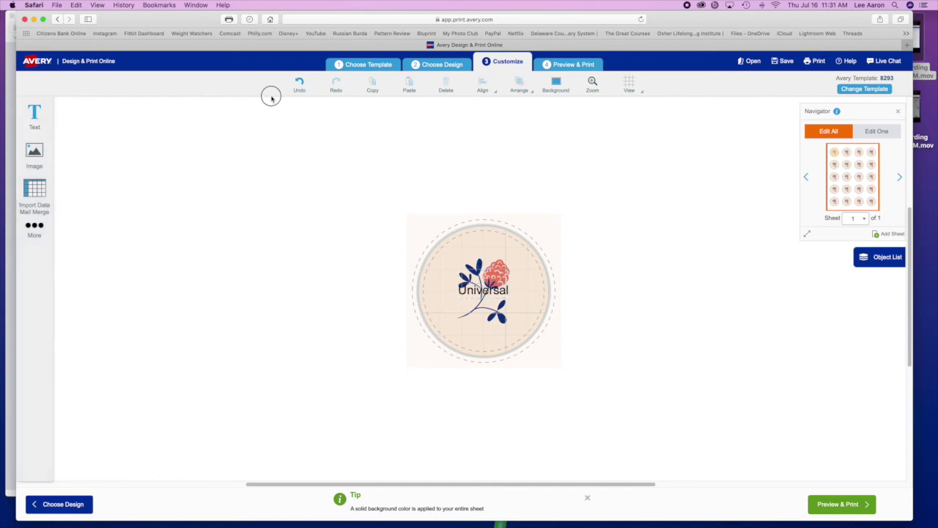
click(477, 287)
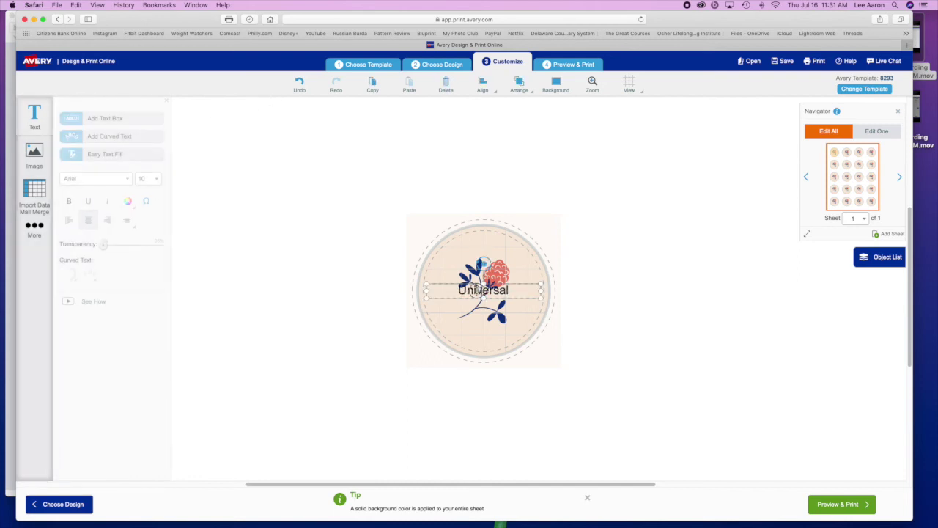